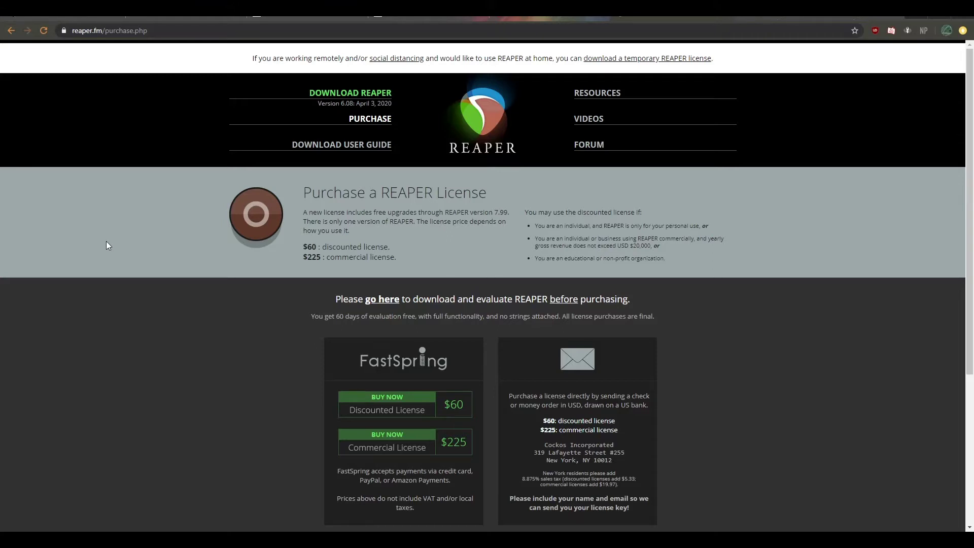
- Examine the REAPER license purchase page, including the $20,000 revenue limit for the discounted license and the temporary license notice
key(ctrl+Tab)
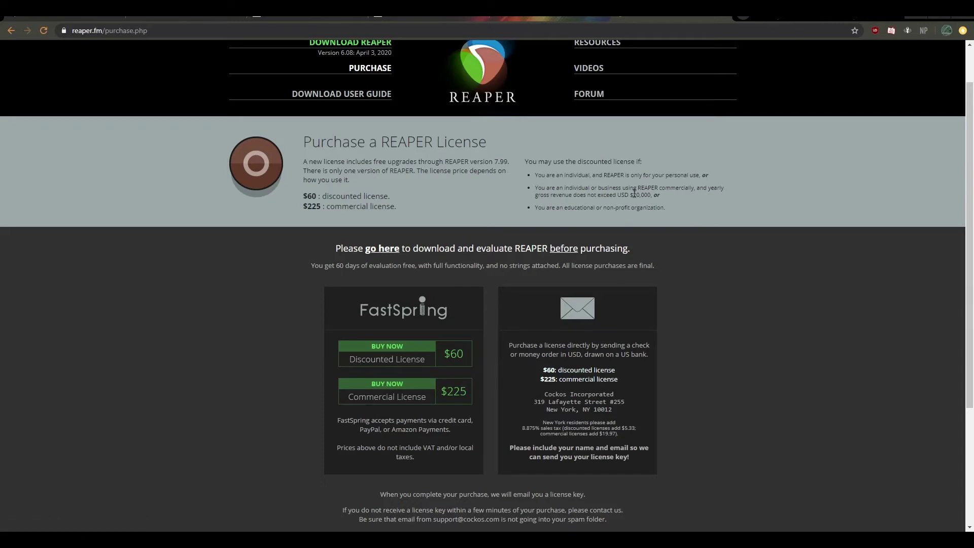
drag(640, 195, 612, 195)
click(252, 367)
scroll(262, 413, up, 1)
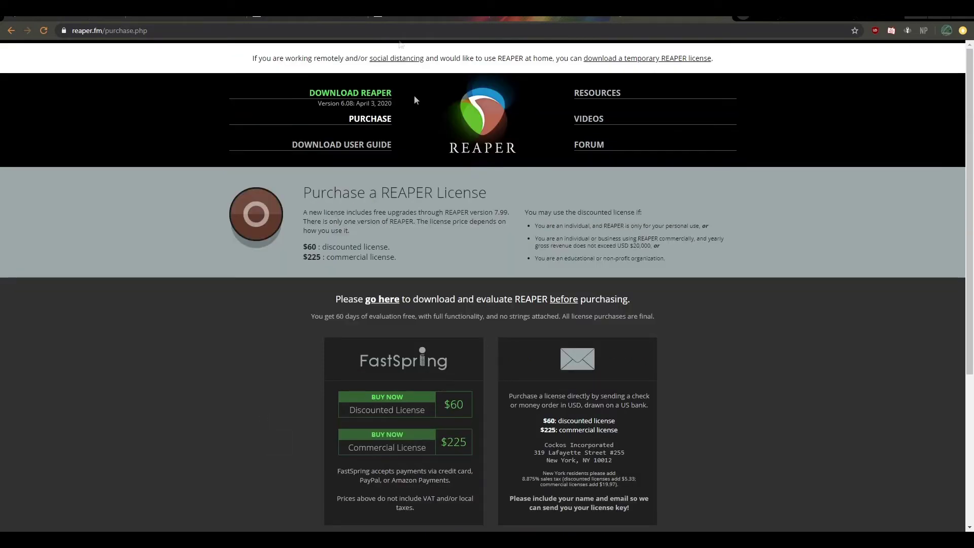
drag(239, 57, 738, 65)
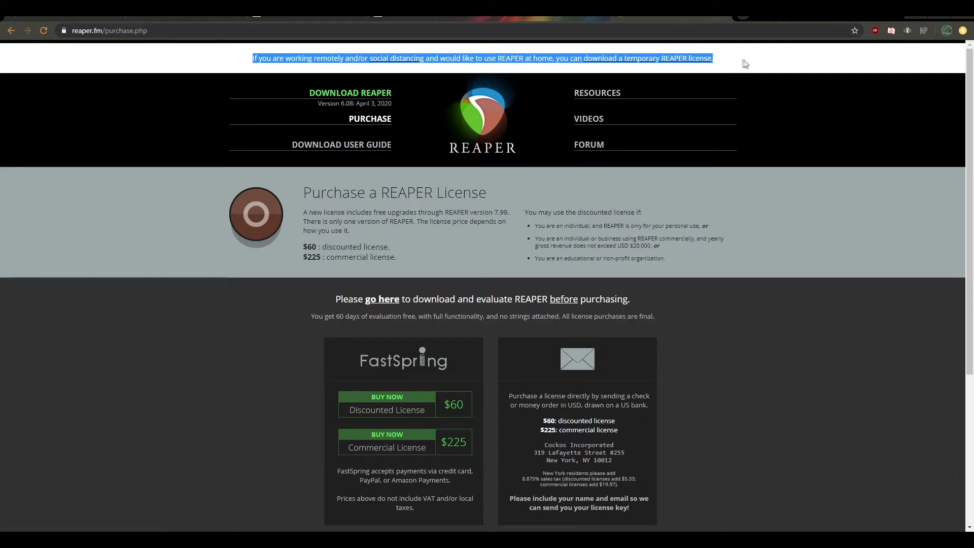
click(723, 351)
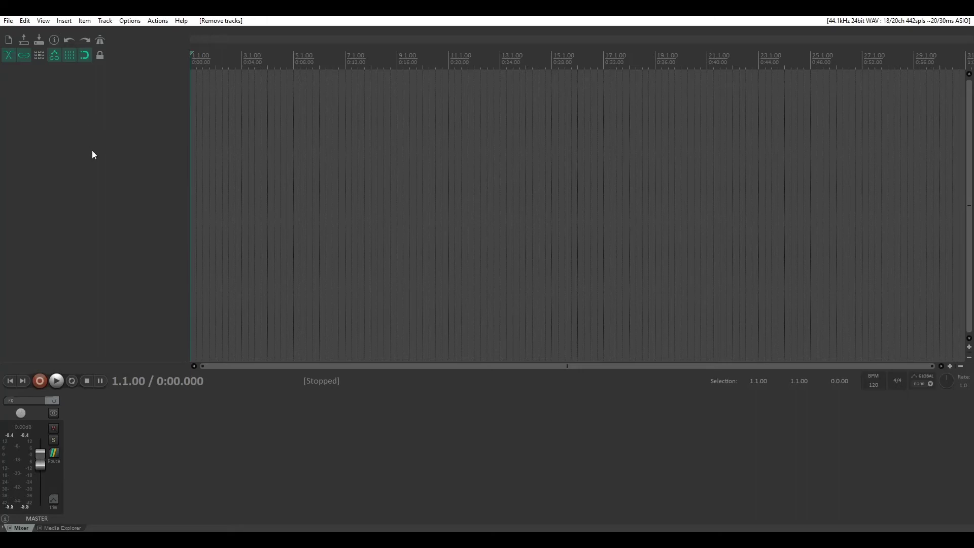
- Look through the available REAPER themes without switching to another one
click(127, 23)
mouse_move(290, 378)
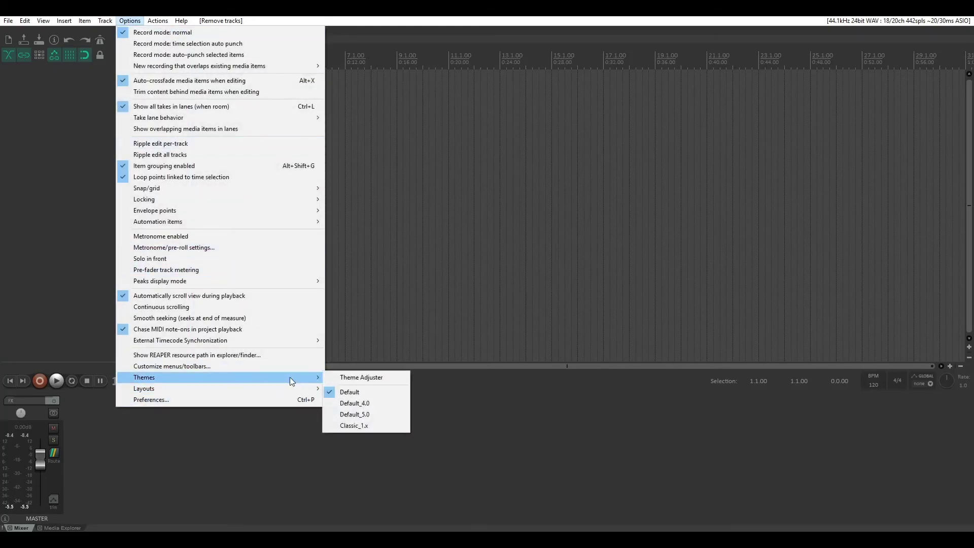
click(75, 266)
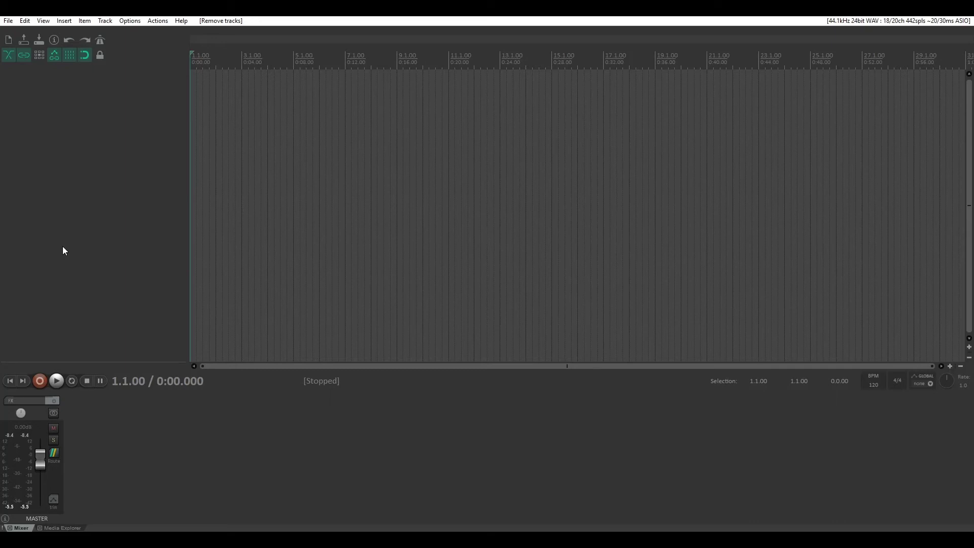
- Examine where the project would be saved by browsing to the QMGR Episode 1 folder, and leave without saving
click(9, 21)
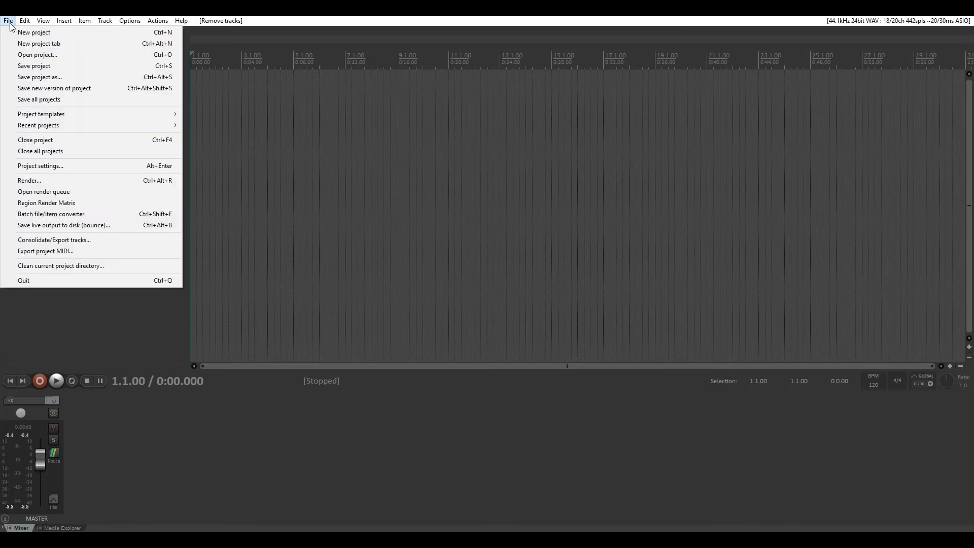
click(44, 77)
click(434, 121)
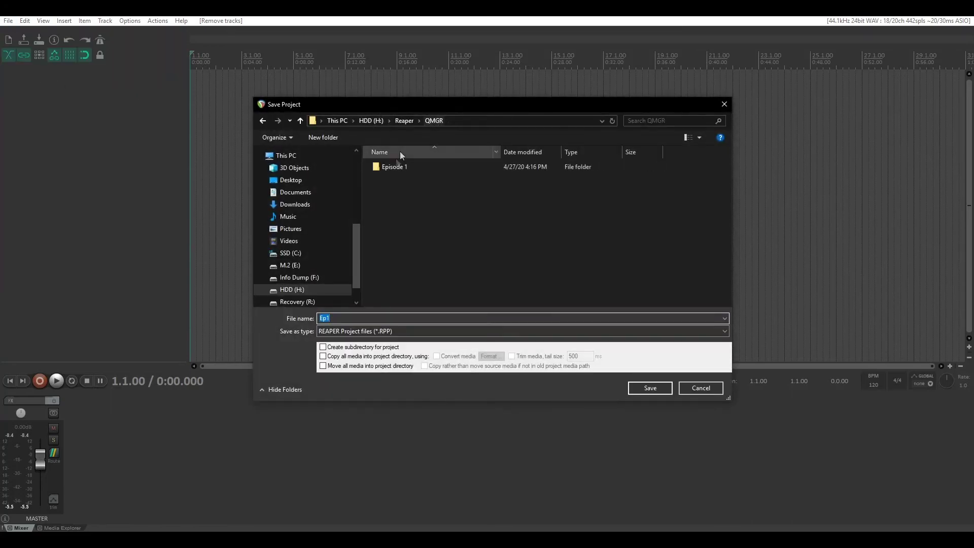
double_click(397, 166)
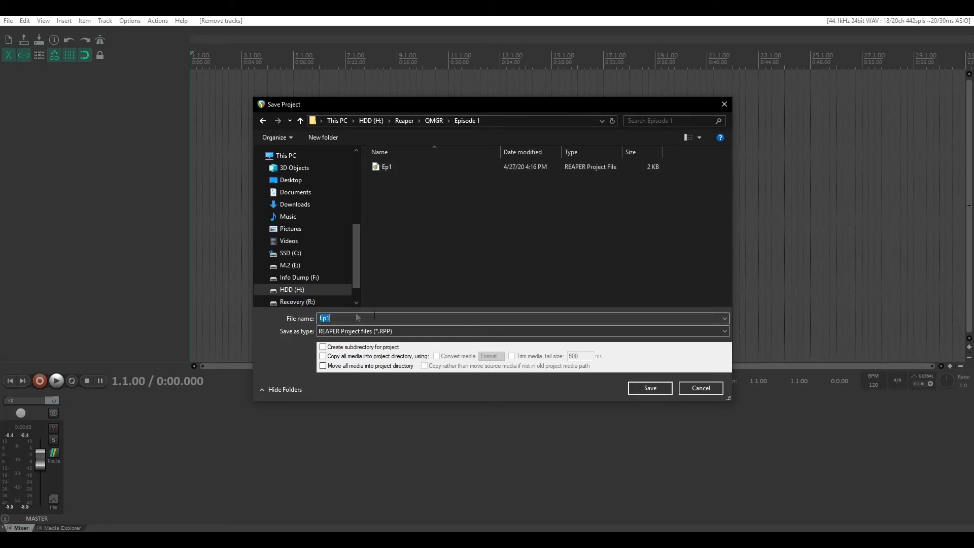
click(486, 239)
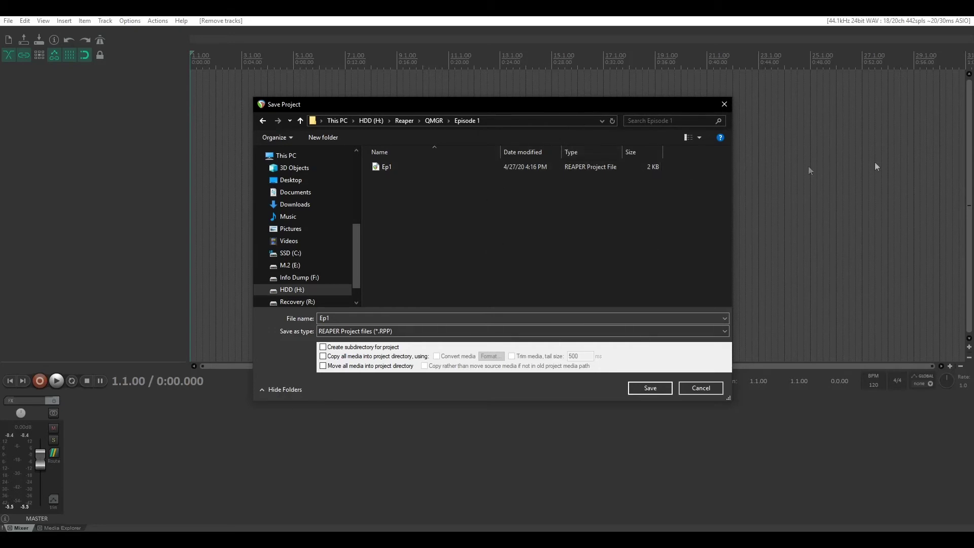
key(Escape)
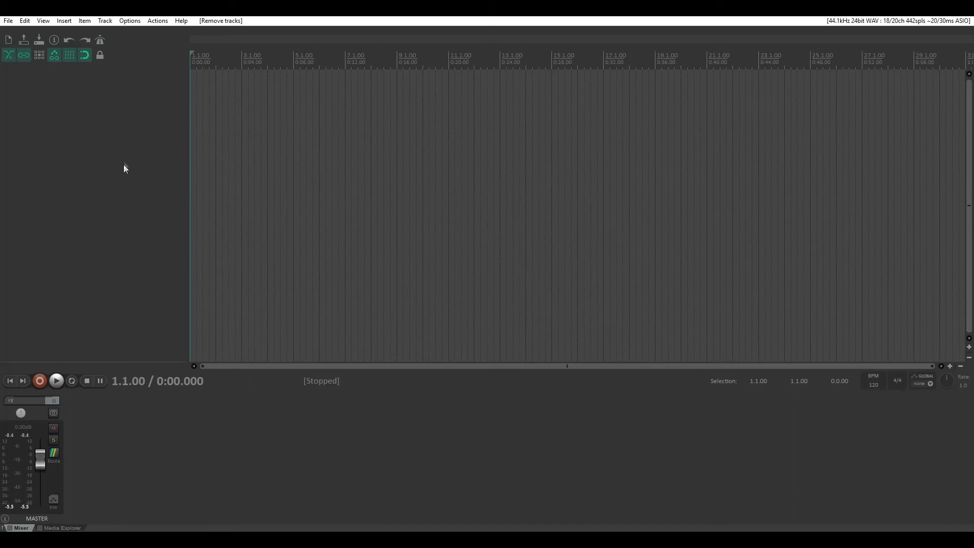
- Open the preferences and examine the audio device settings for the ASIO driver and its inputs and outputs
click(129, 21)
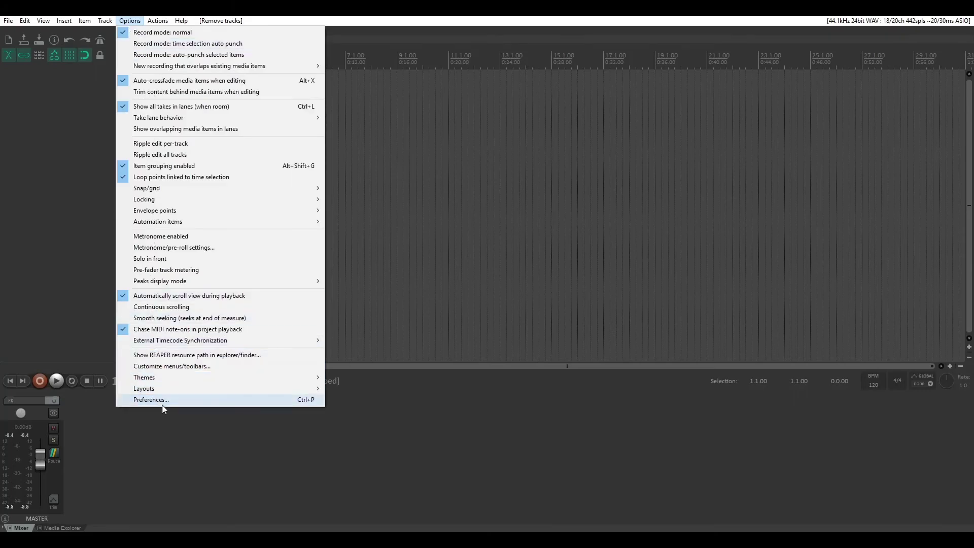
click(147, 399)
scroll(345, 157, up, 3)
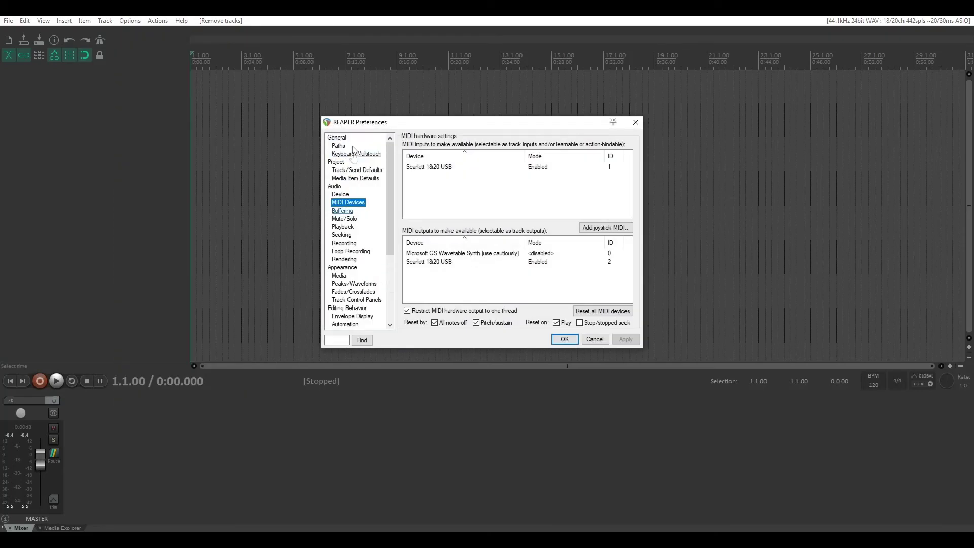
click(336, 187)
click(340, 194)
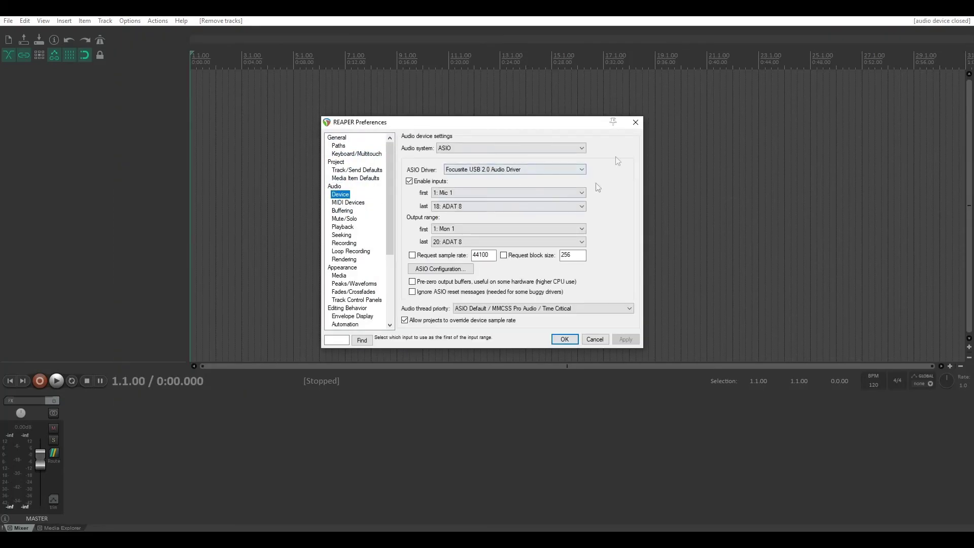
click(348, 202)
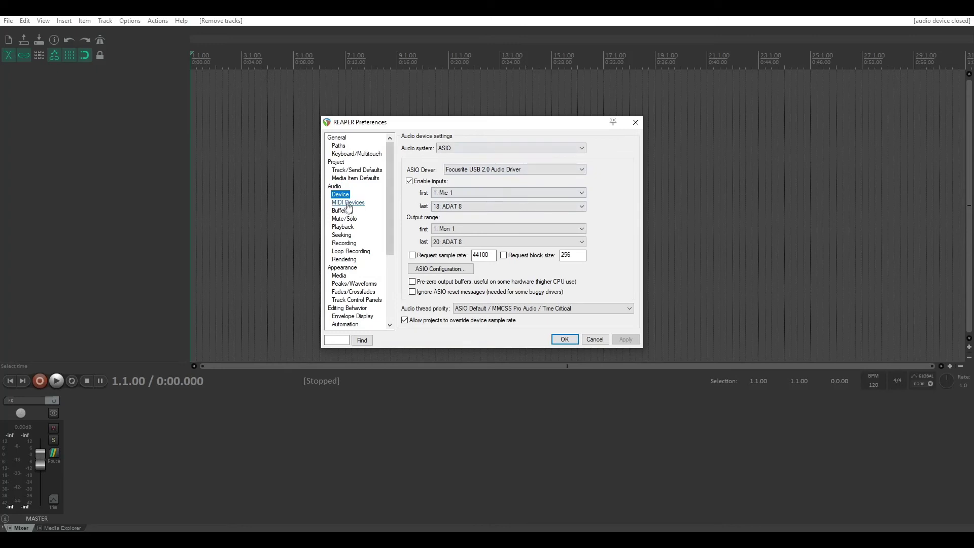
click(337, 194)
- Review the choices for first input and first output channel and the MIDI device lists, and accept the preferences
click(549, 196)
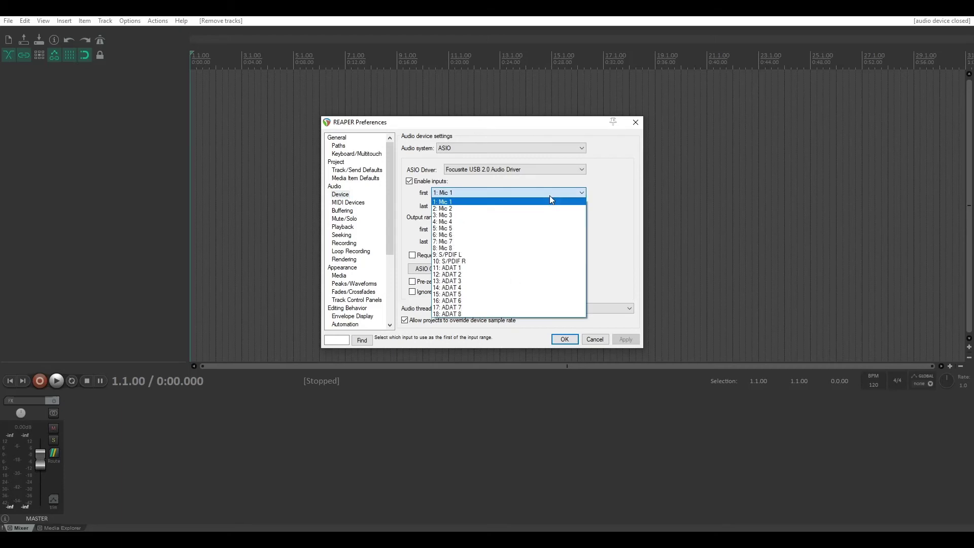
click(551, 196)
click(553, 229)
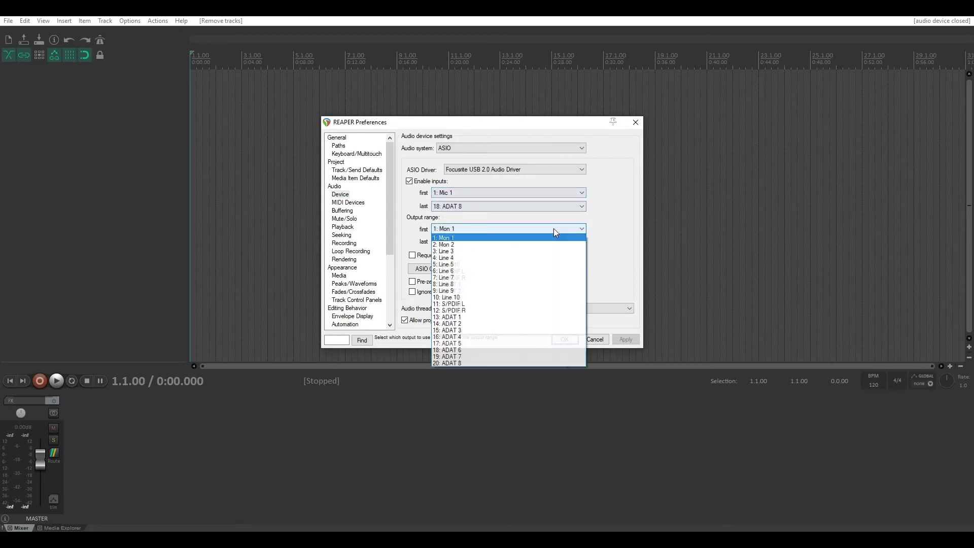
click(554, 229)
click(348, 202)
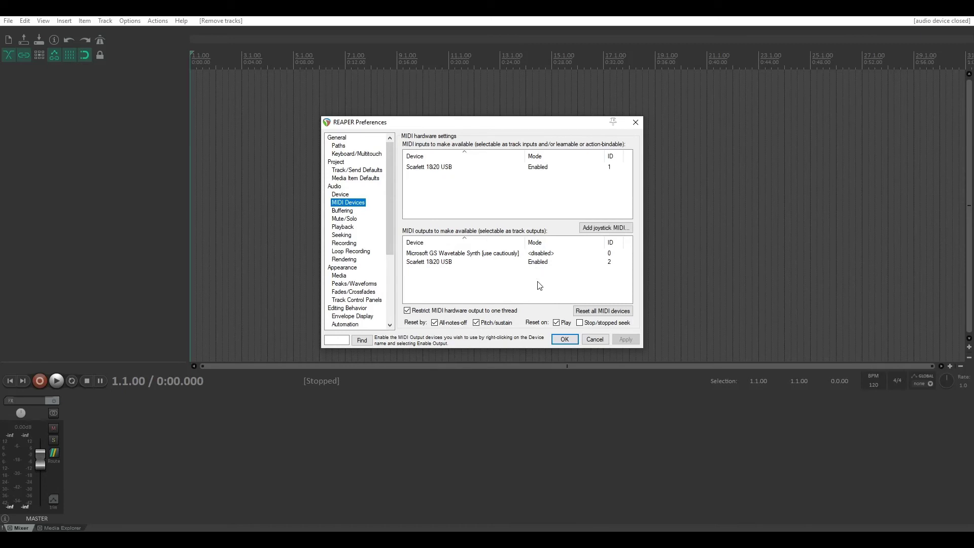
key(Return)
- Insert two new empty tracks in the project
right_click(88, 146)
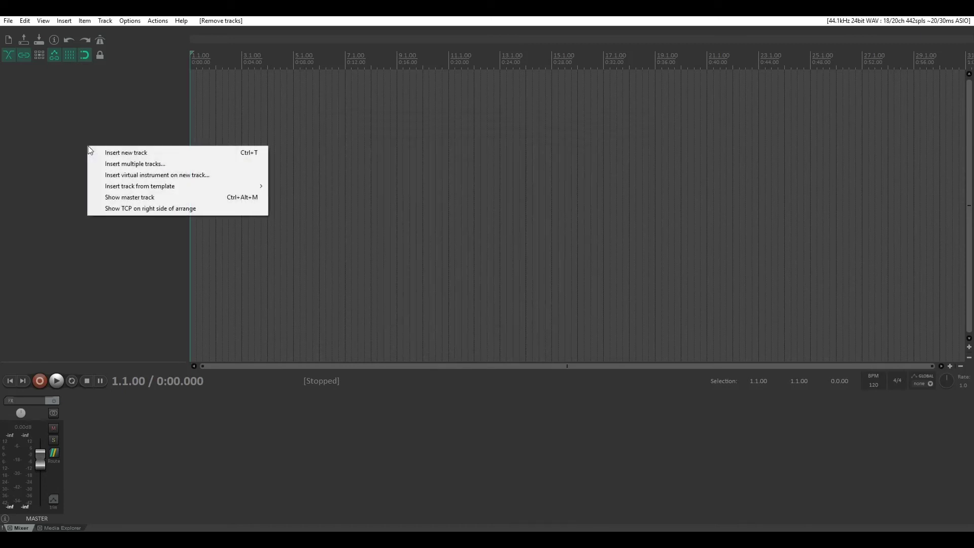
click(115, 153)
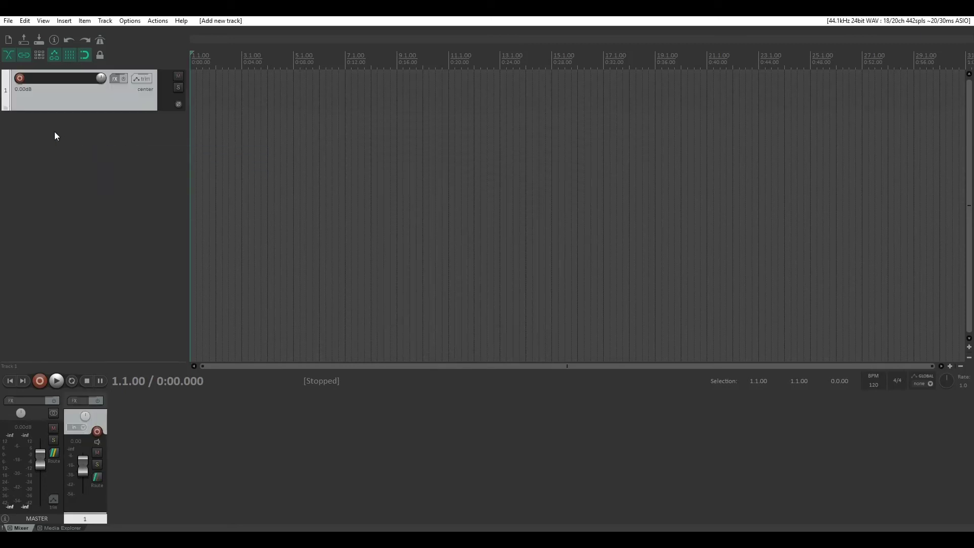
double_click(55, 132)
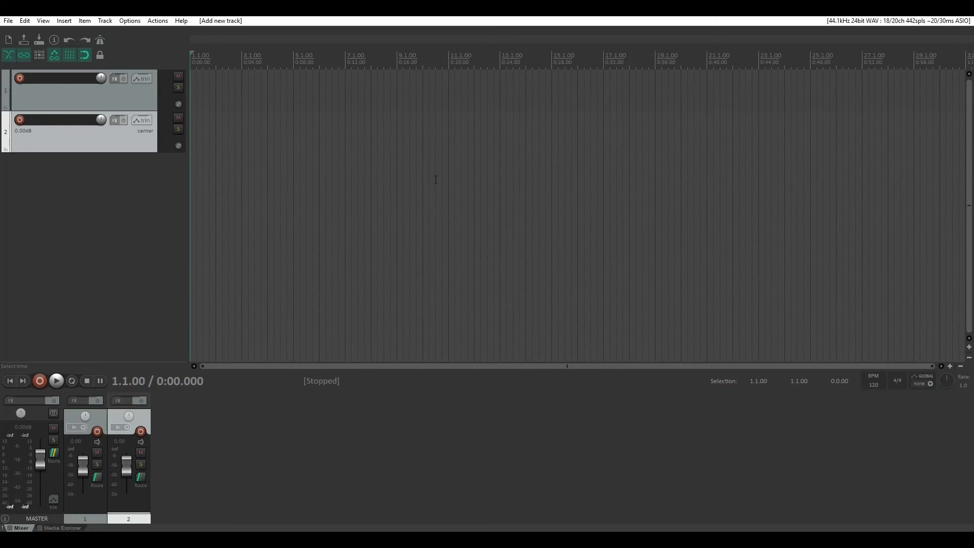
- Try adding a 120 BPM tempo marker at position 1.1.00 and undo it
right_click(412, 144)
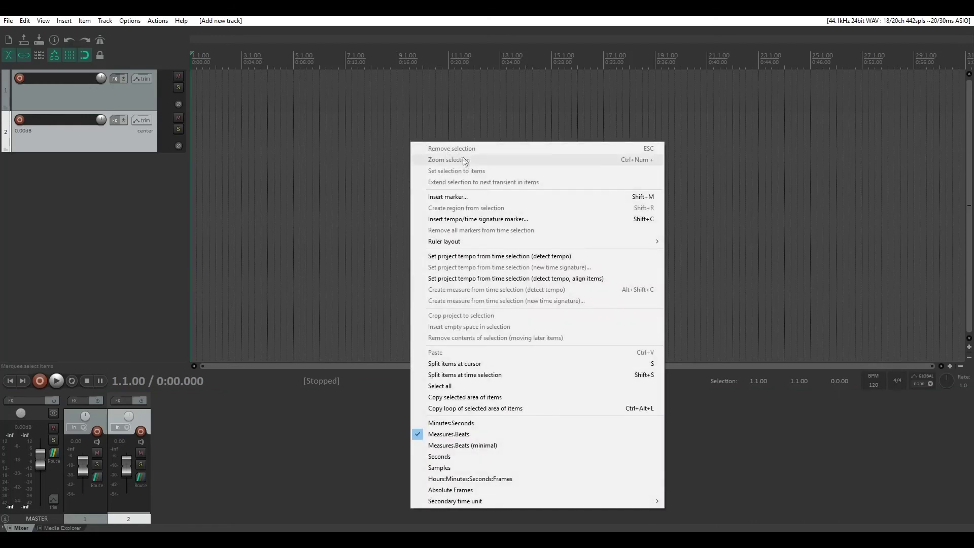
click(461, 221)
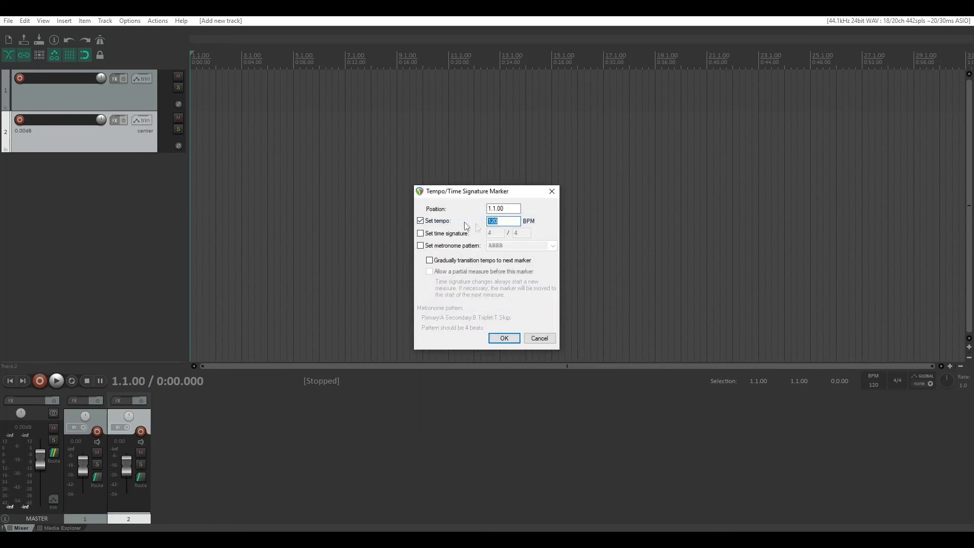
click(505, 336)
key(ctrl+z)
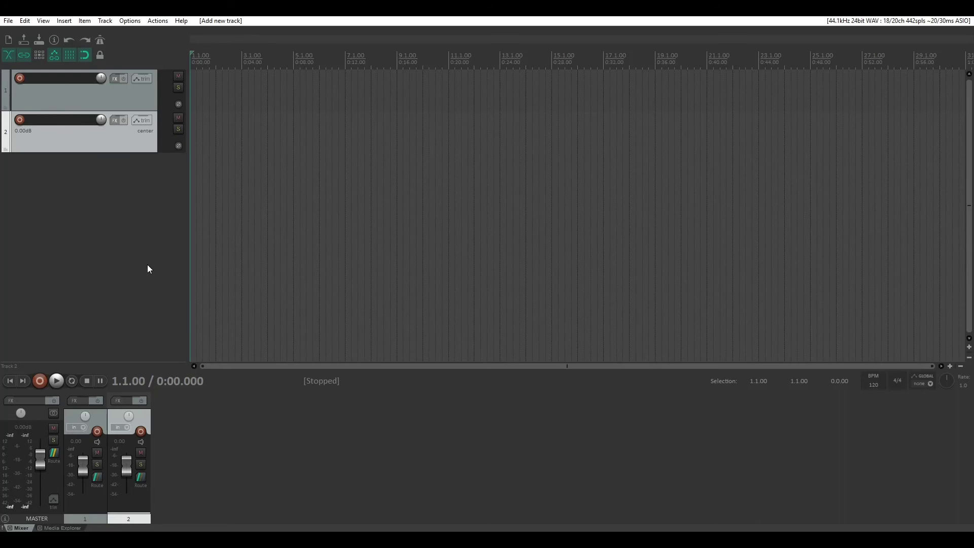
- Enable the metronome and review its metronome and pre-roll settings
right_click(100, 40)
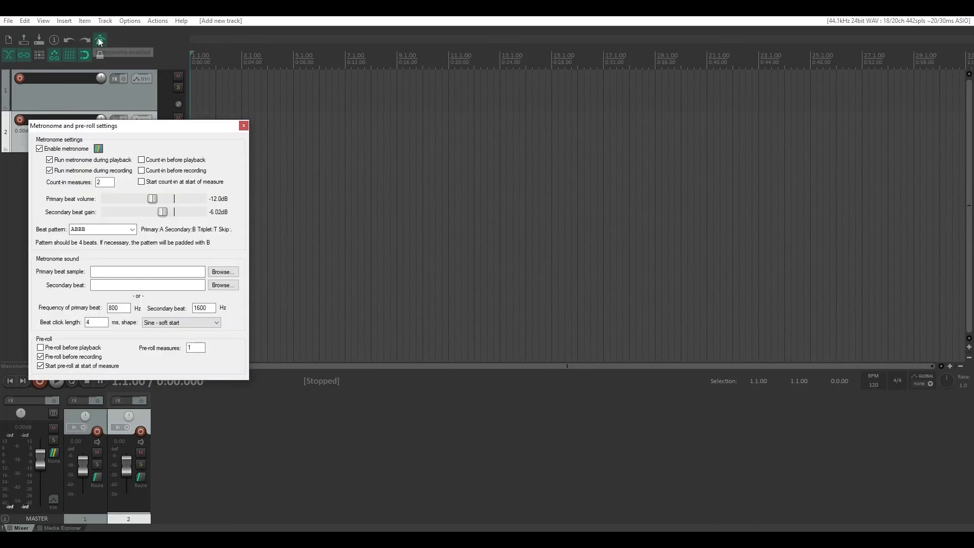
click(244, 126)
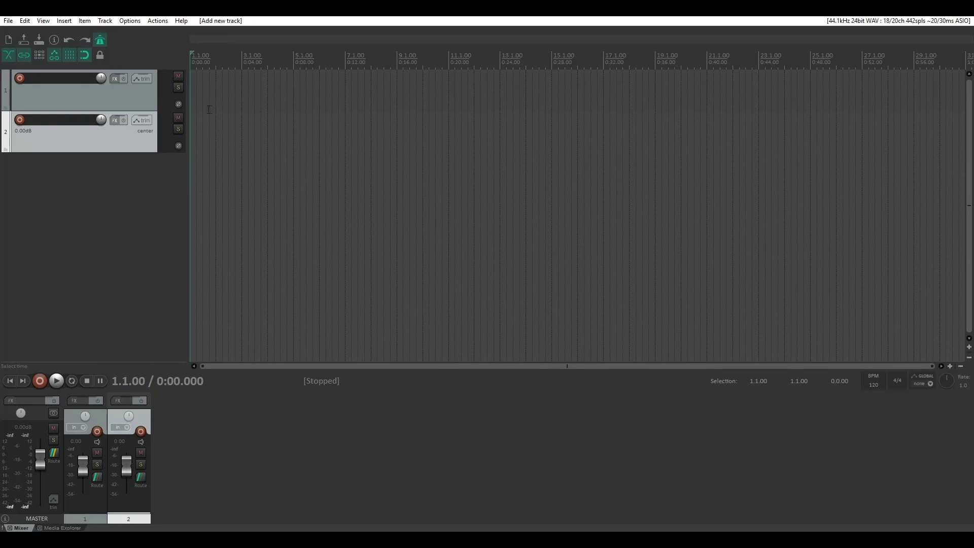
- Look at the list of available REAPER actions and close it
click(130, 21)
click(182, 33)
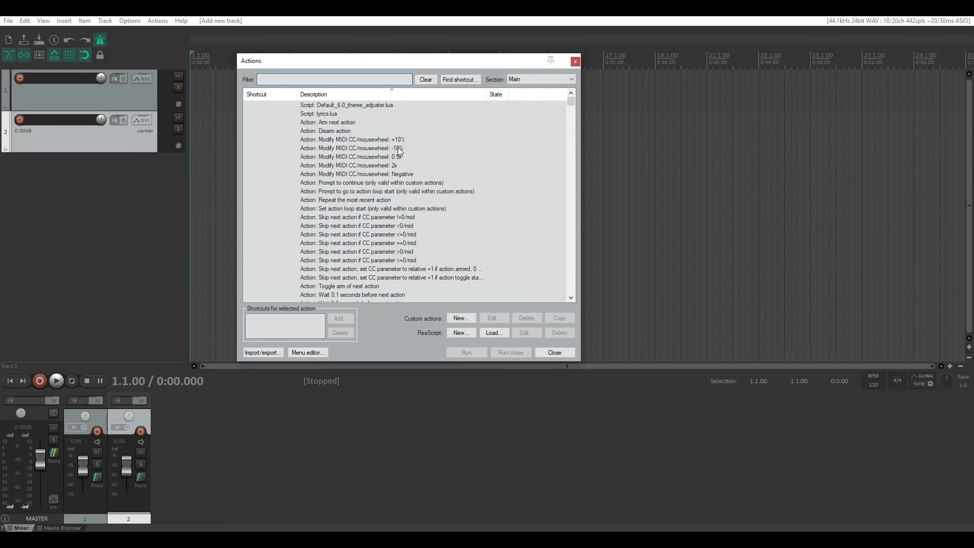
key(Escape)
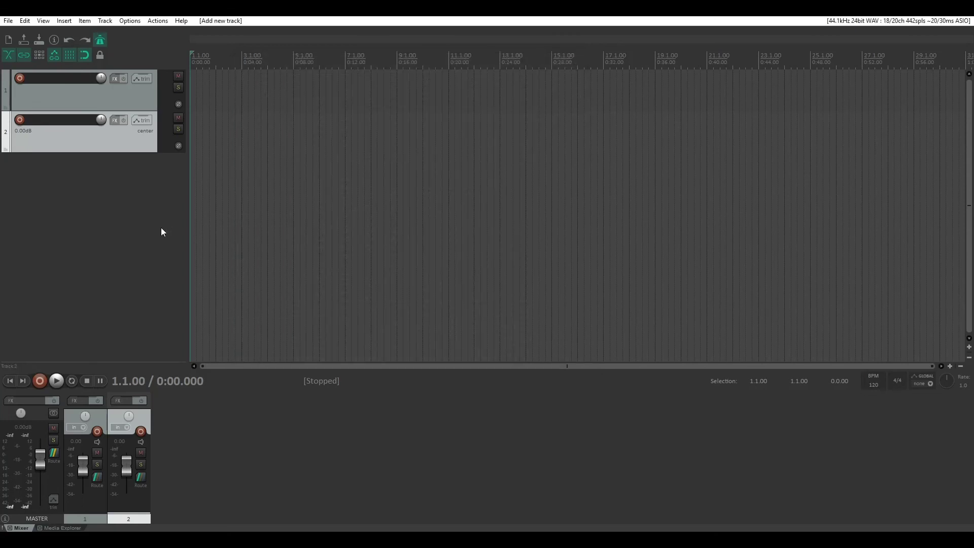
- Arm the second track for recording from Mic 1, and check its input choices and record monitoring
click(19, 118)
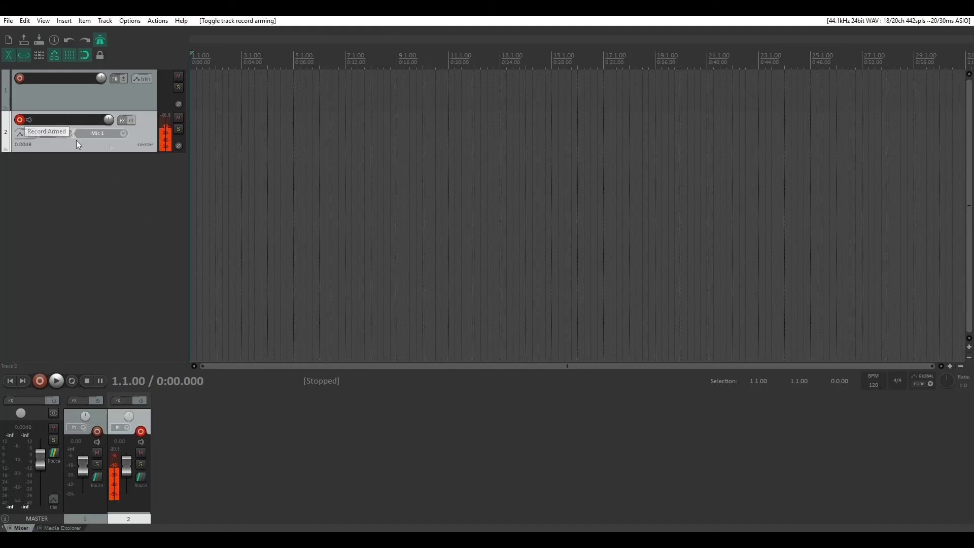
click(121, 131)
mouse_move(174, 151)
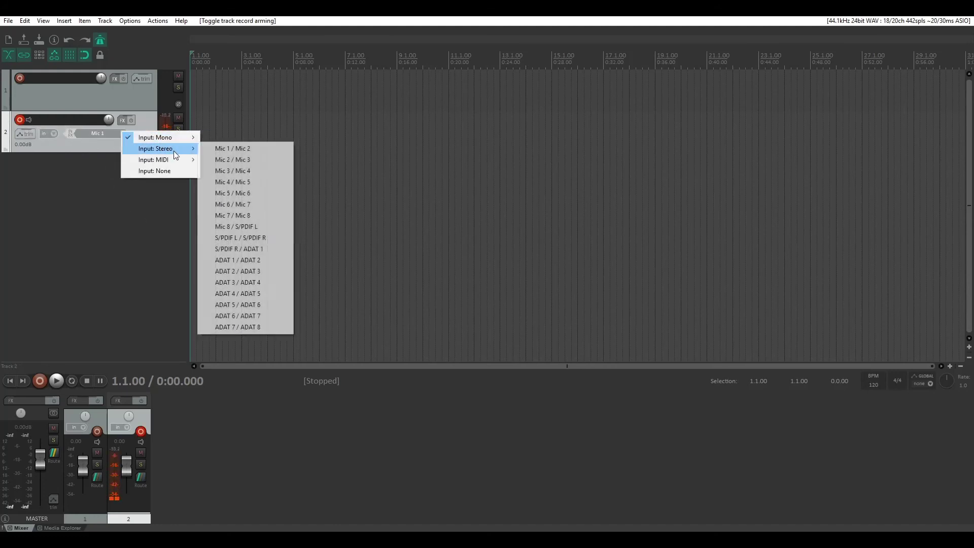
click(128, 225)
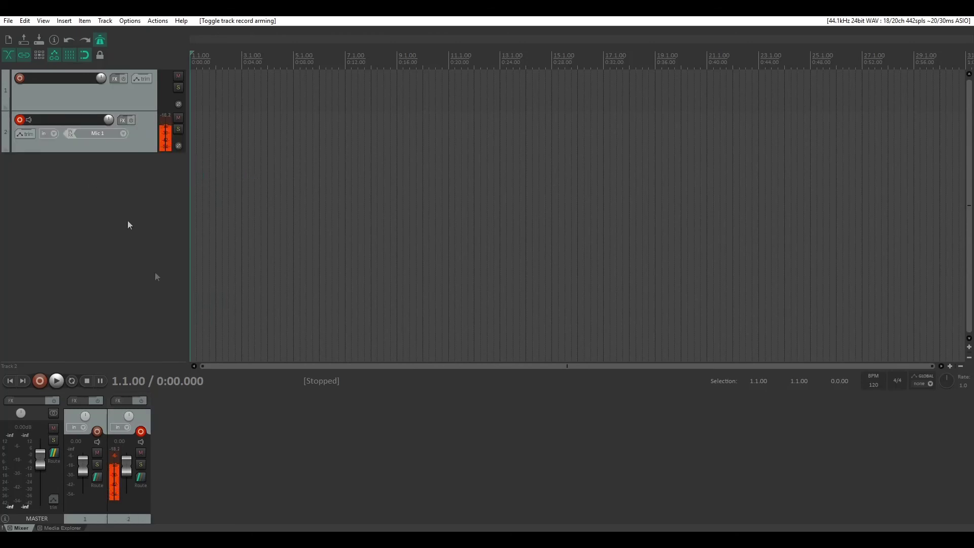
click(140, 441)
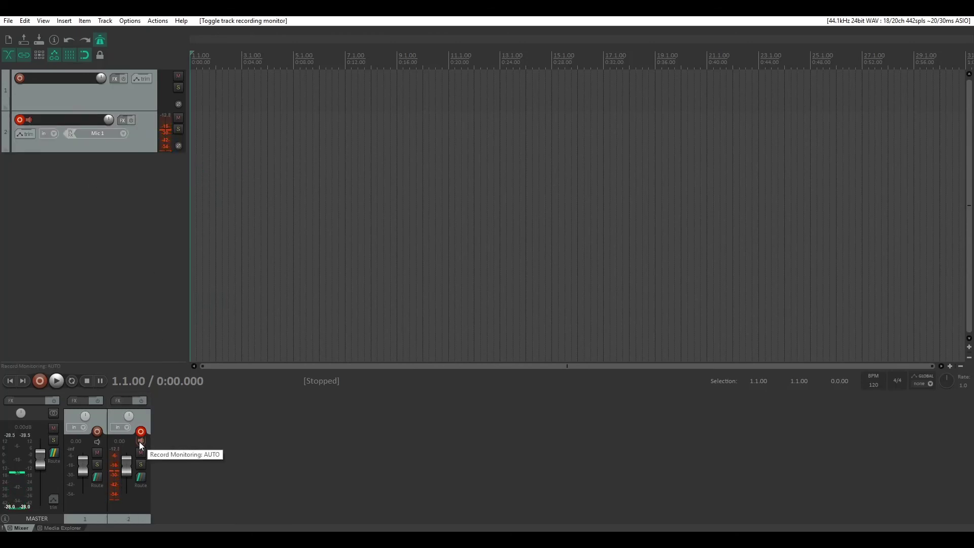
click(139, 442)
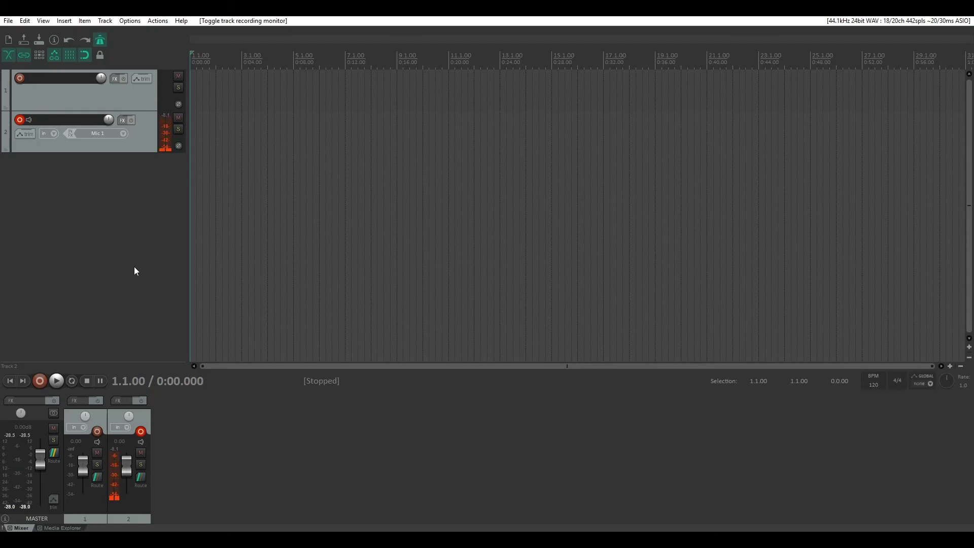
- Move the first track below the armed one, and name the lower track dsfsdsda and the upper track fdsfsdfa
drag(139, 95, 133, 157)
double_click(58, 120)
text(dsfsdsda)
key(Return)
double_click(89, 76)
text(fdsfsdfa)
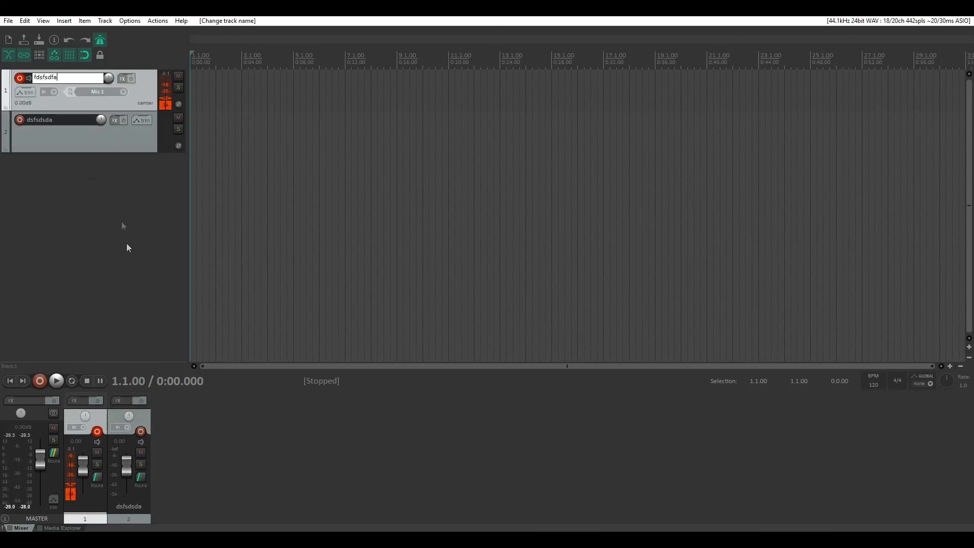
click(116, 233)
- Select both tracks and set their track color to pink (red 255, green 0, blue 128)
click(144, 140)
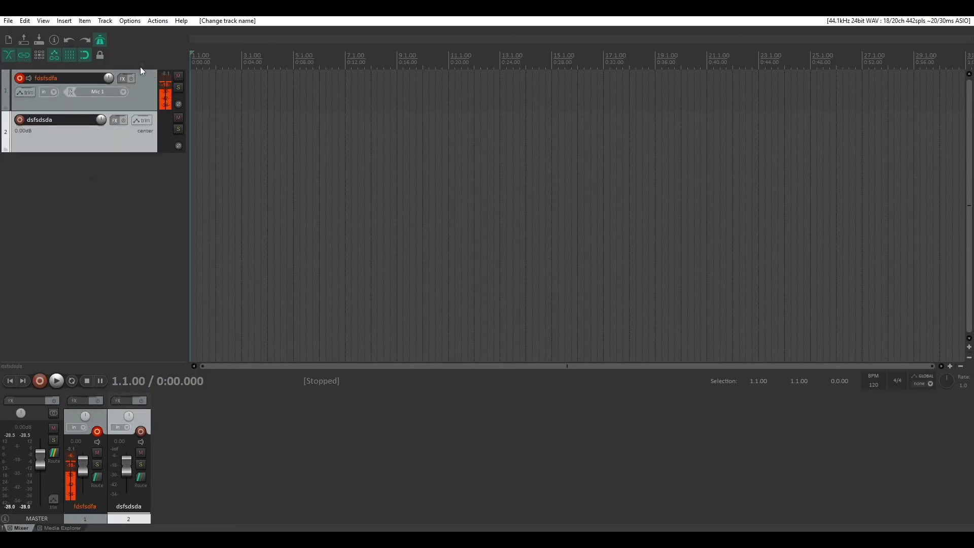
ctrl+click(142, 102)
right_click(139, 92)
mouse_move(319, 291)
click(365, 289)
click(383, 153)
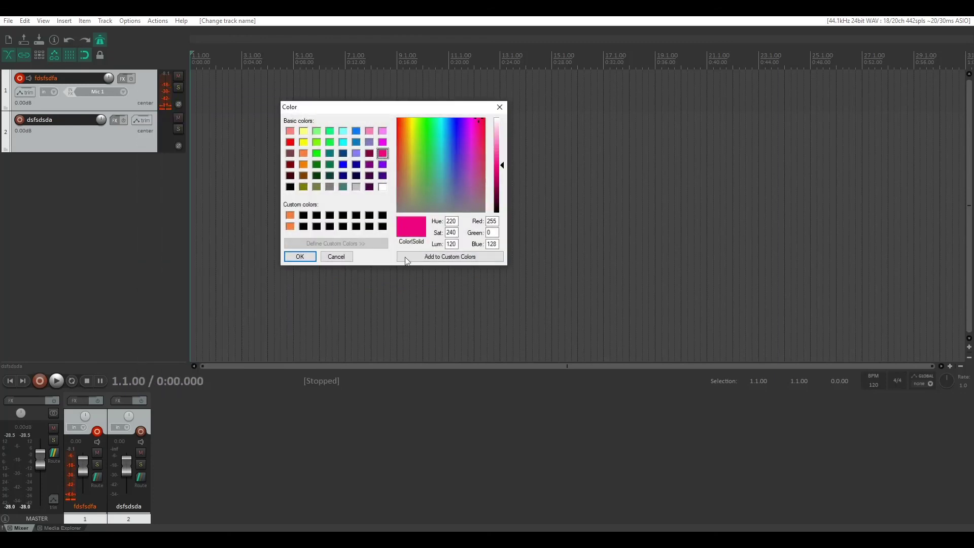
click(300, 256)
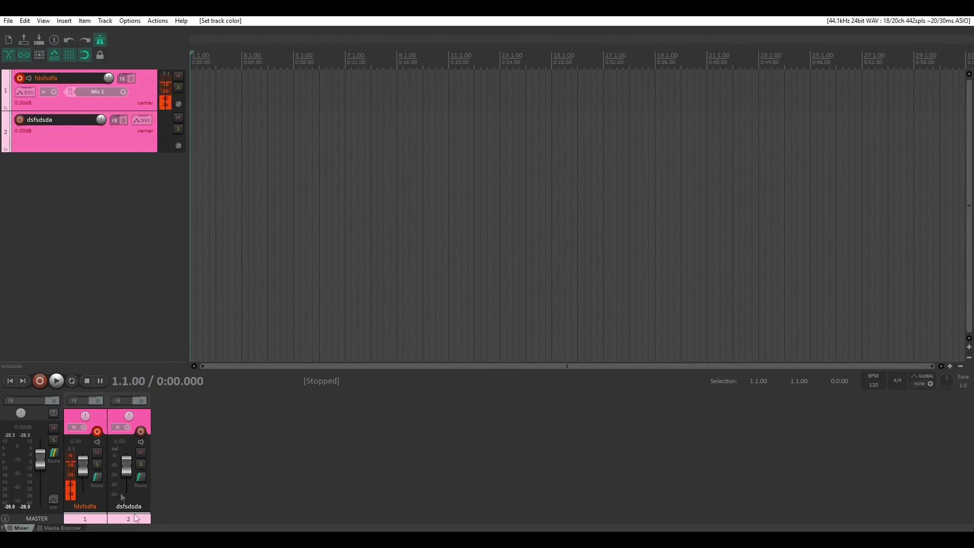
- Raise the volume of both selected tracks to about 0.68 dB and leave the first track's pan at center
drag(84, 468, 81, 463)
click(87, 415)
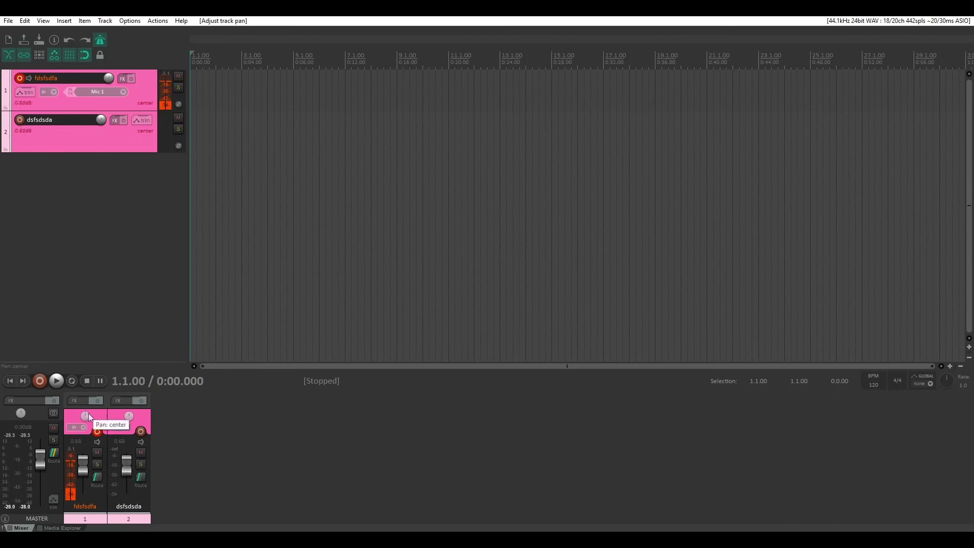